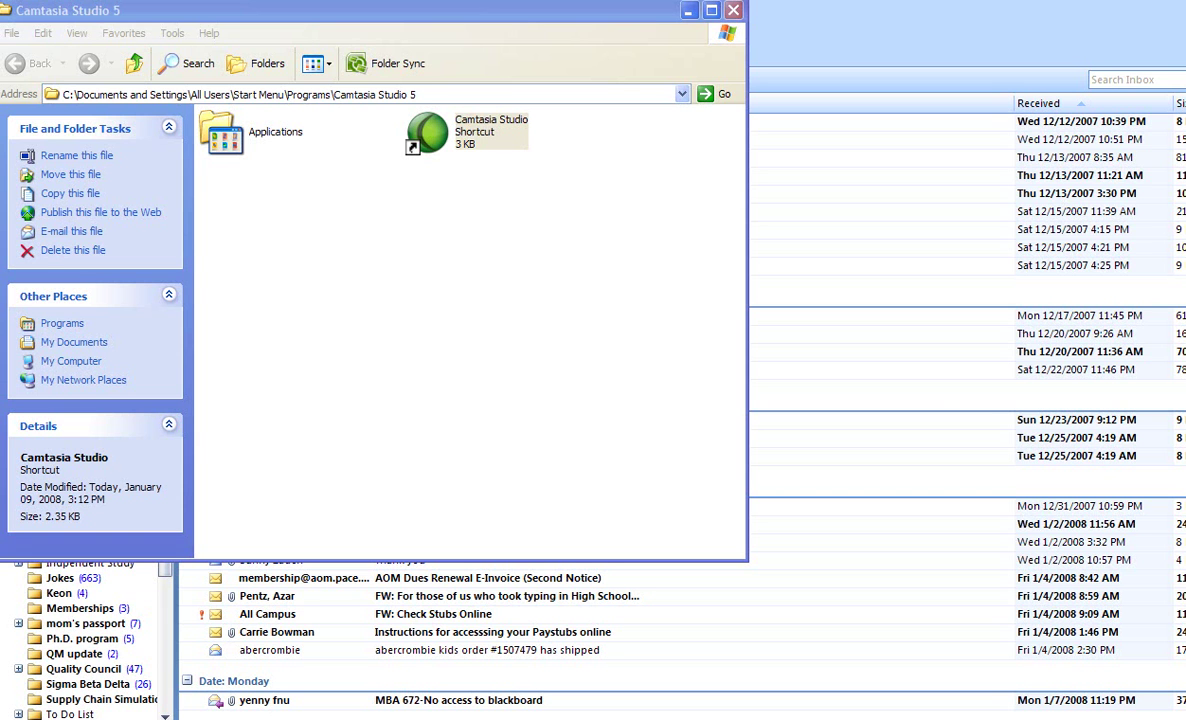
- Launch POM-QM for Windows 3 from the desktop
{"action": "key", "text": "alt+Tab"}
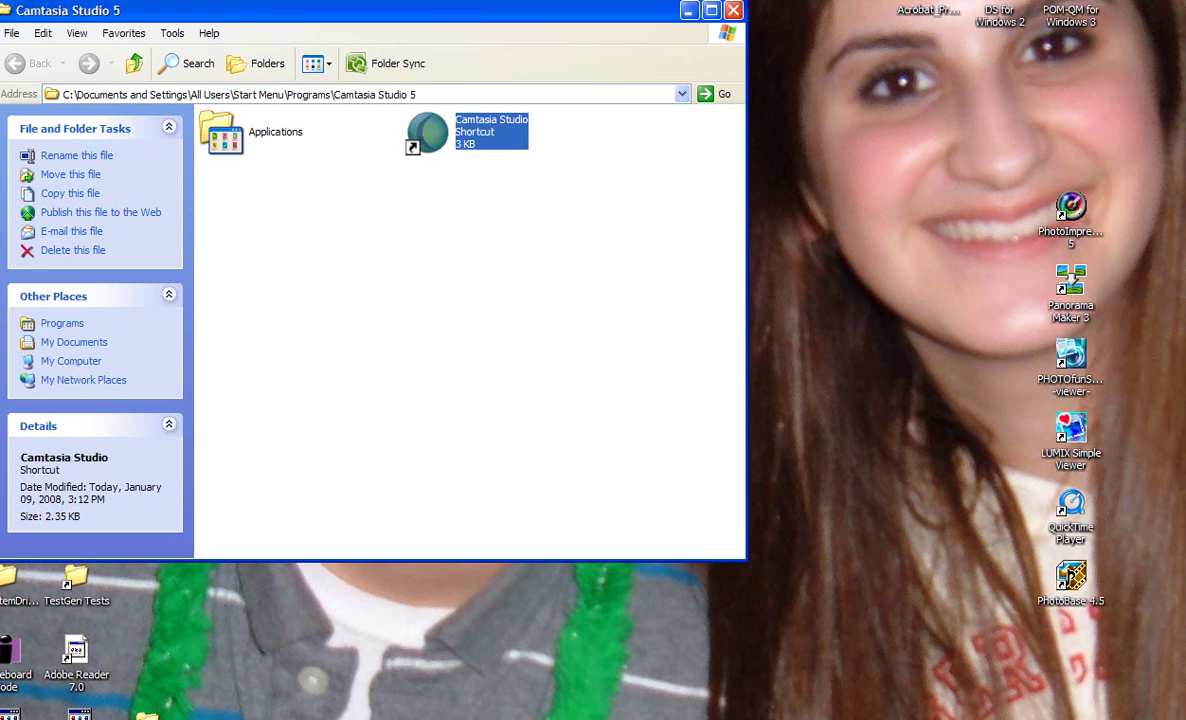
{"action": "left_click", "coordinate": [1070, 15]}
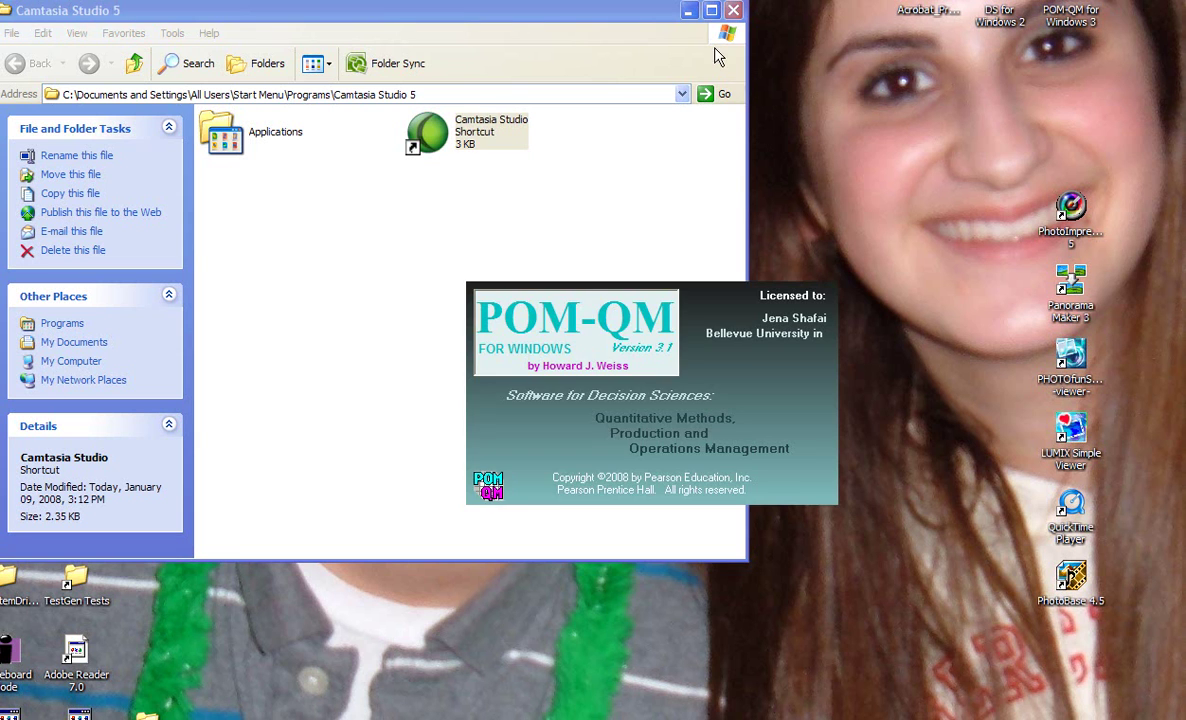
- Dismiss the tip, switch to the Forecasting module, and start a new Time Series Analysis data set
{"action": "left_click", "coordinate": [689, 12]}
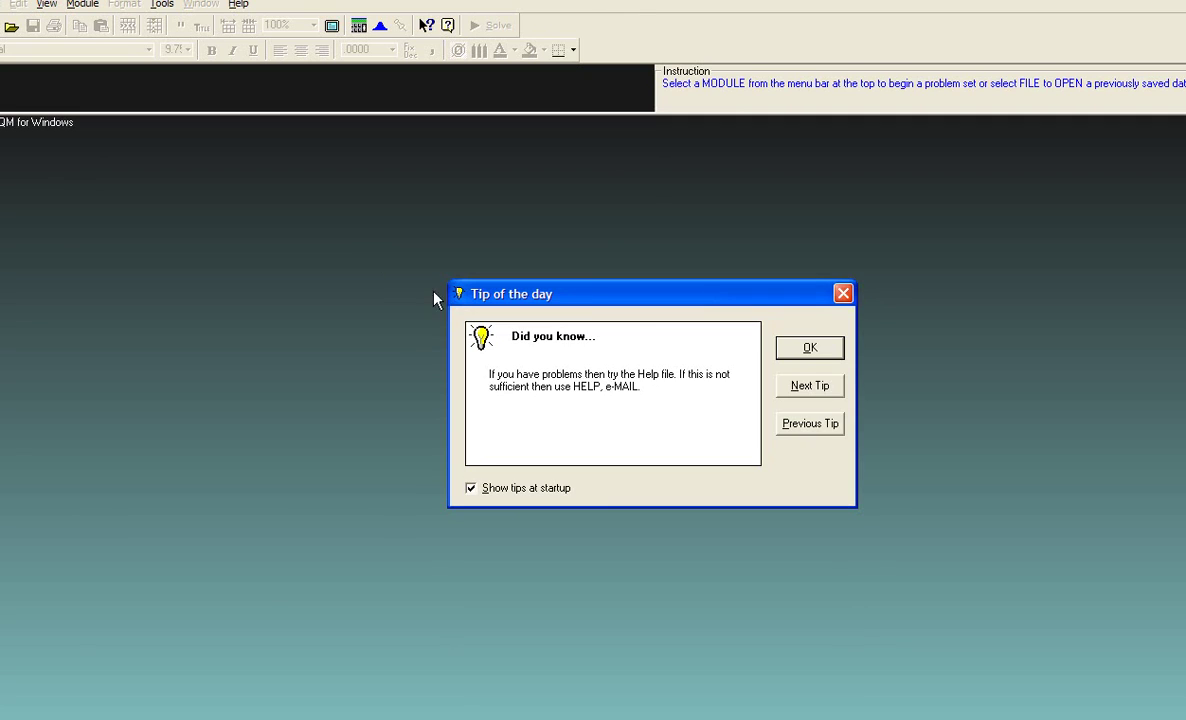
{"action": "left_click", "coordinate": [843, 293]}
{"action": "key", "text": "alt+m"}
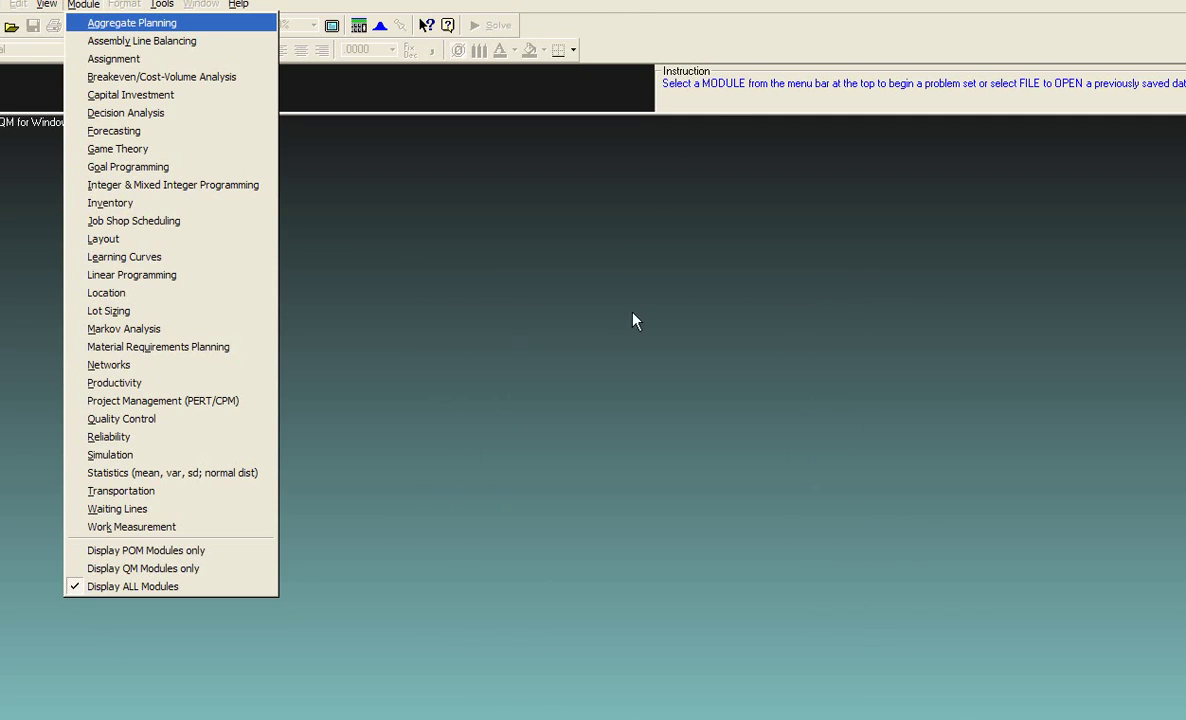
{"action": "left_click", "coordinate": [85, 5]}
{"action": "left_click", "coordinate": [90, 6]}
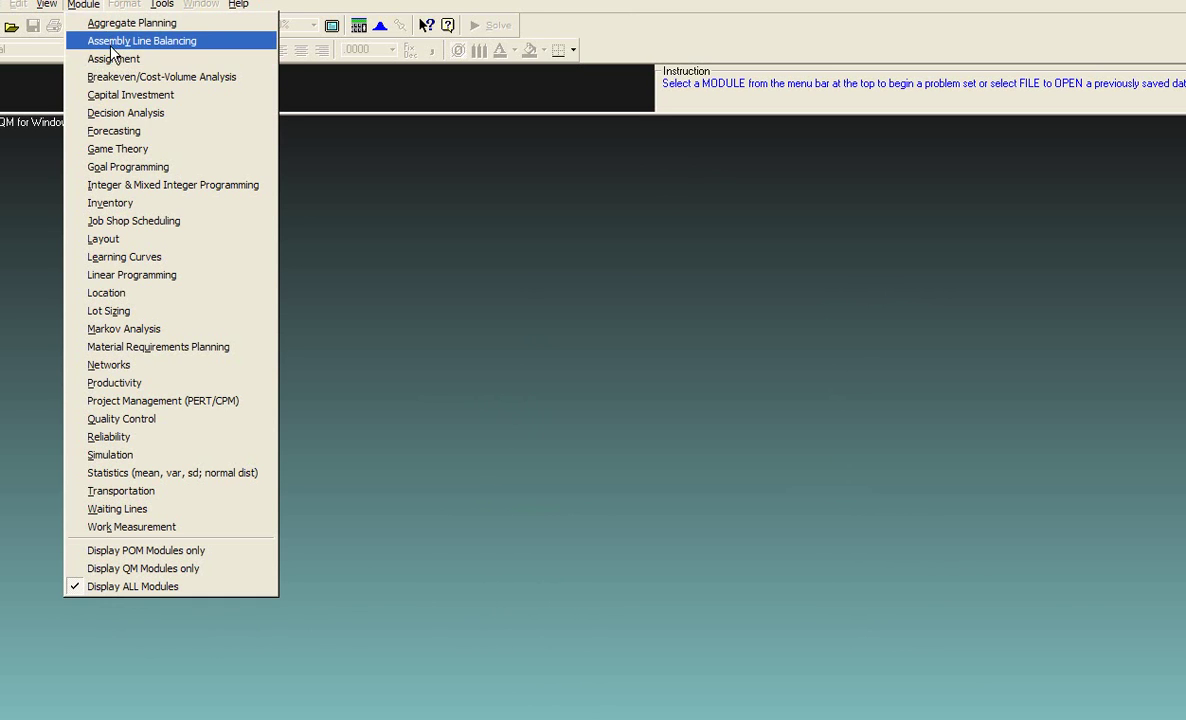
{"action": "left_click", "coordinate": [128, 136]}
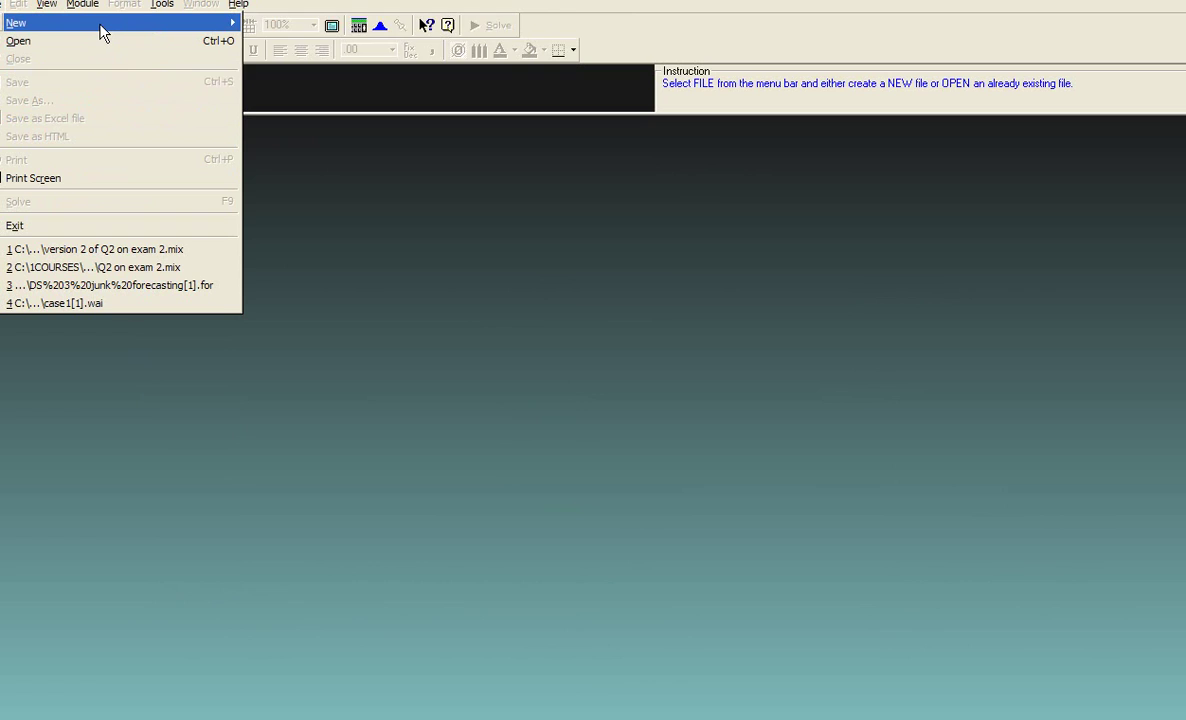
{"action": "mouse_move", "coordinate": [100, 24]}
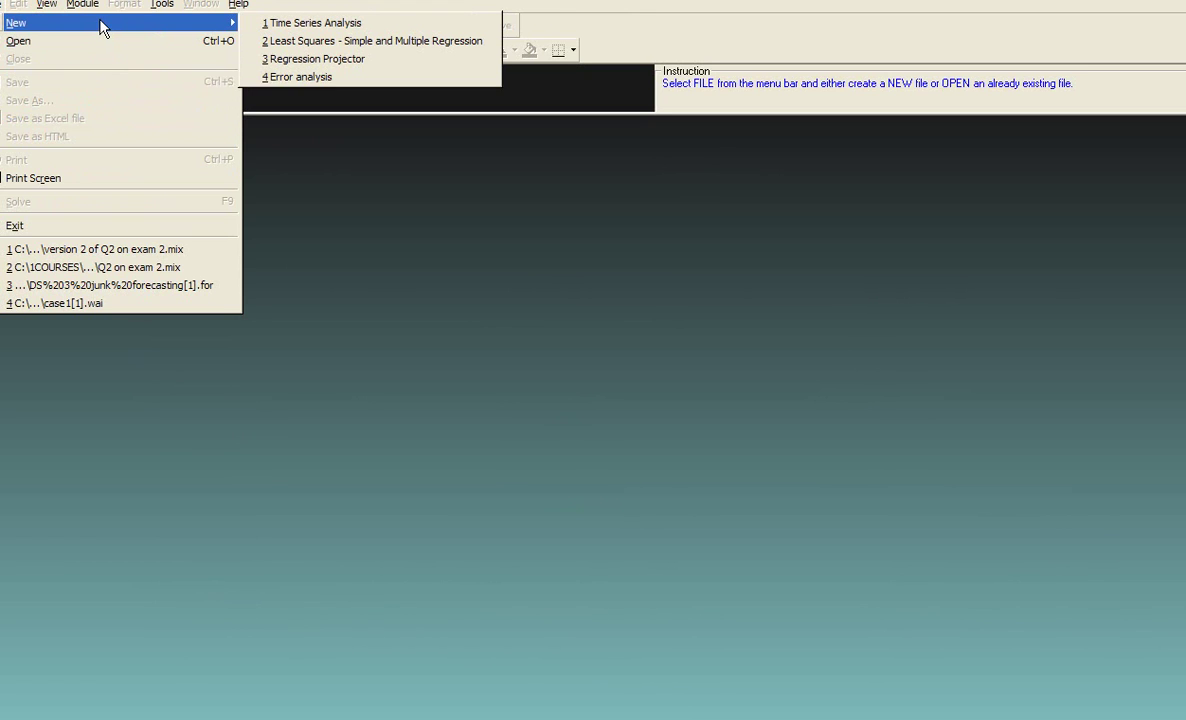
{"action": "left_click", "coordinate": [287, 30]}
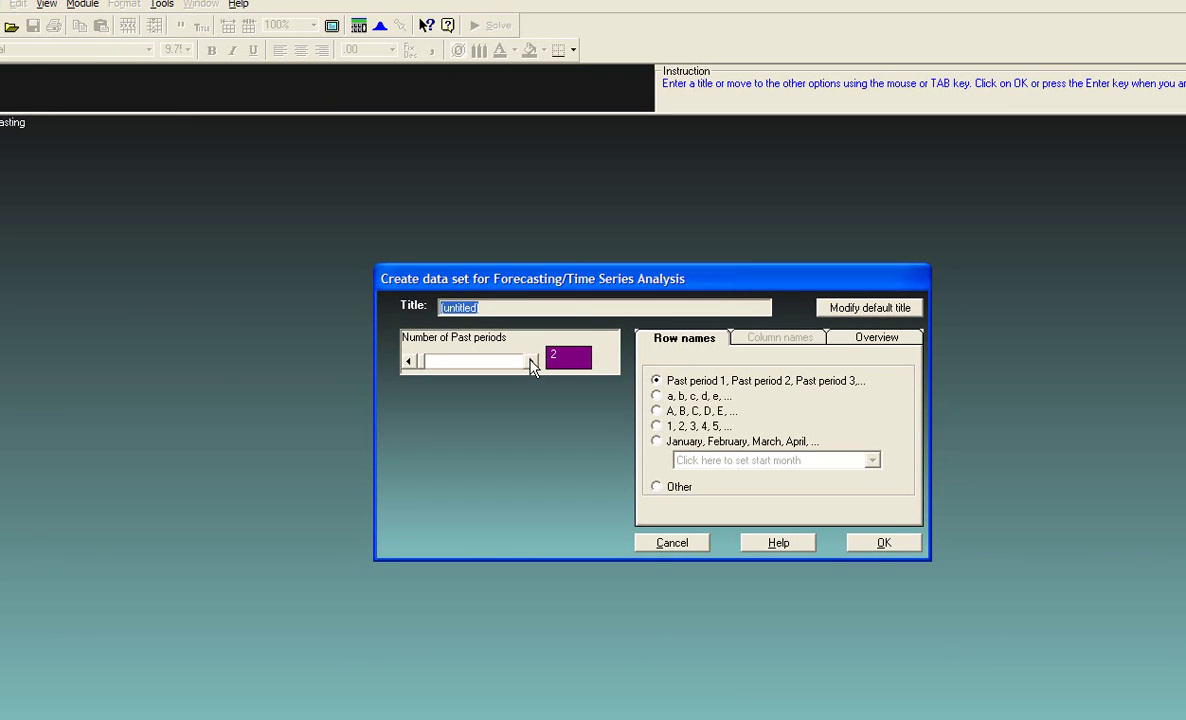
- Create the forecasting table with 5 past periods and select the Demand header text
{"action": "left_click", "coordinate": [531, 362]}
{"action": "left_click", "coordinate": [531, 362]}
{"action": "left_click", "coordinate": [531, 362]}
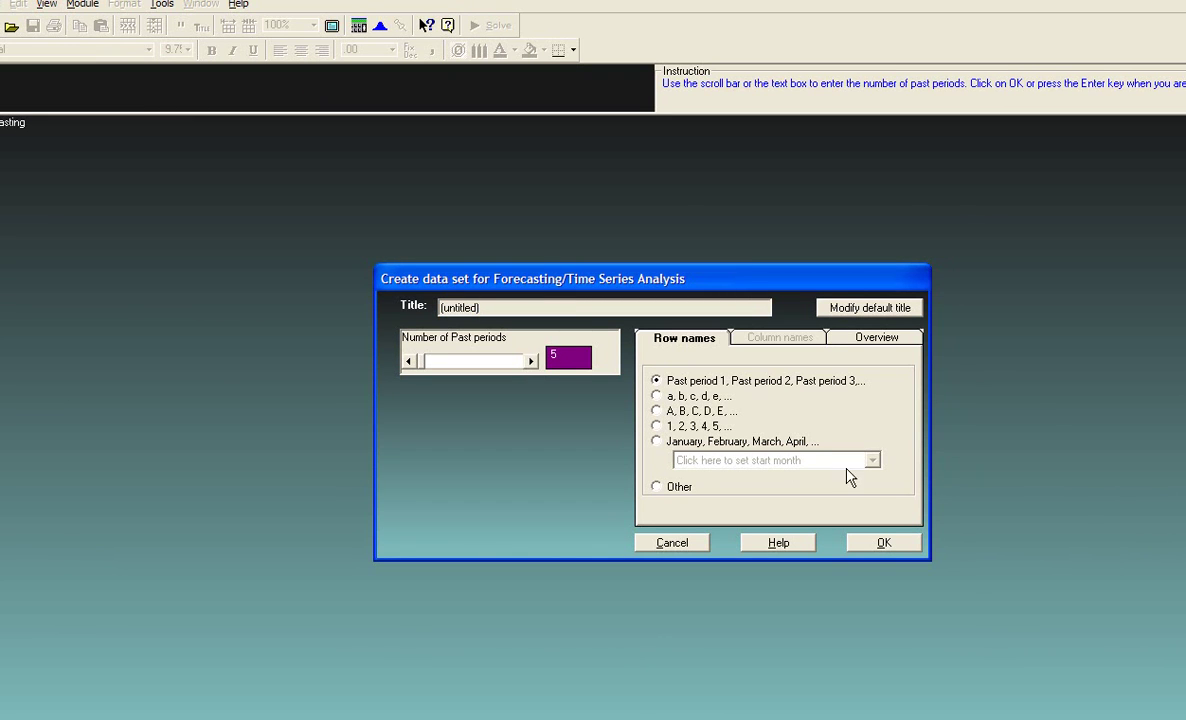
{"action": "left_click", "coordinate": [882, 546]}
{"action": "left_click_drag", "start_coordinate": [181, 153], "coordinate": [230, 152]}
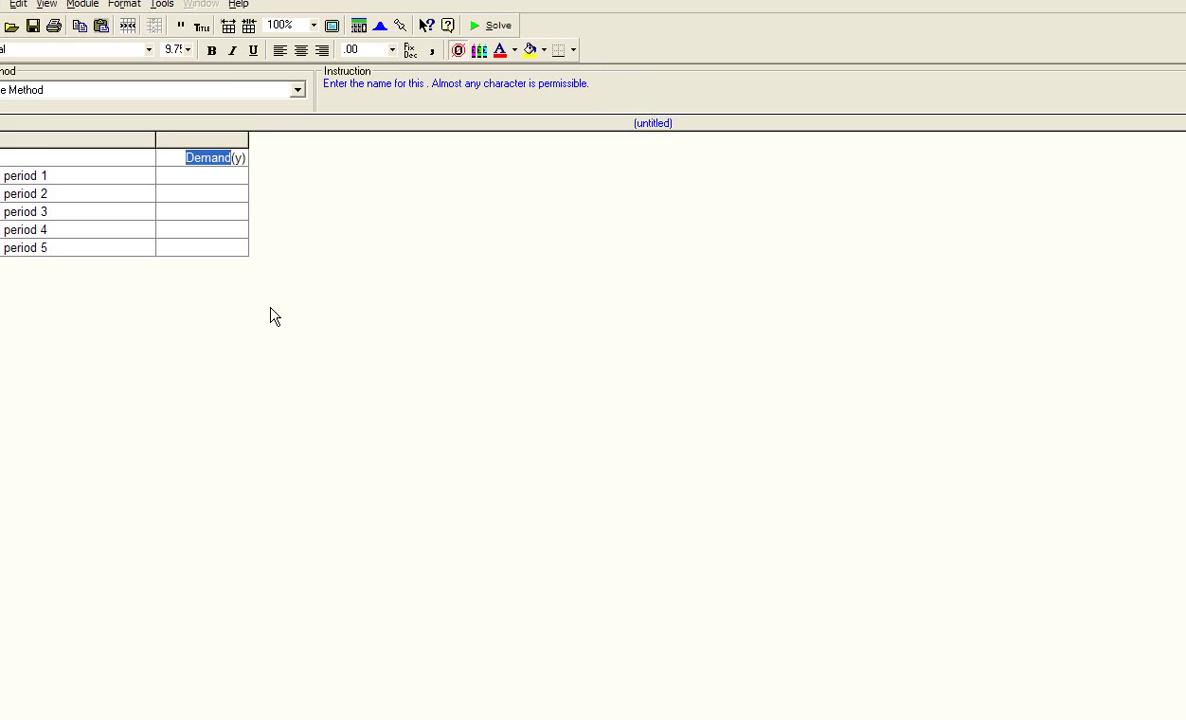
- Rename the Demand(y) column header to sales(y)
{"action": "type", "text": "attendance"}
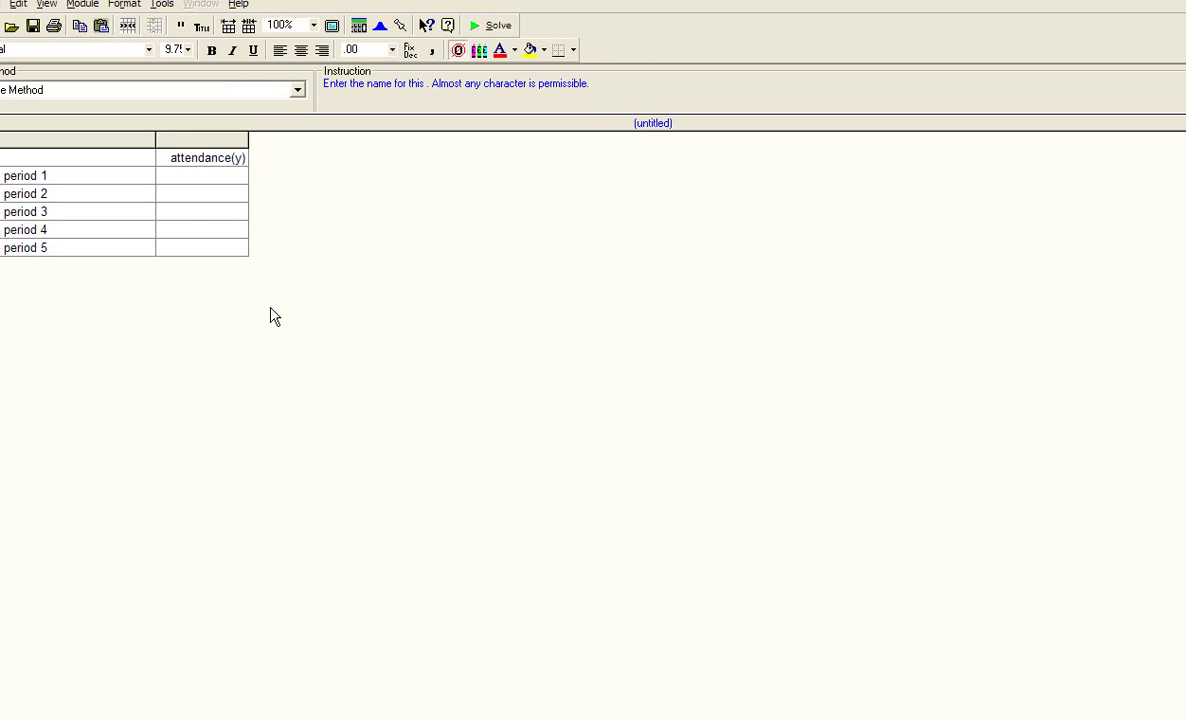
{"action": "key", "text": "BackSpace"}
{"action": "key", "text": "BackSpace"}
{"action": "key", "text": "BackSpace"}
{"action": "key", "text": "BackSpace"}
{"action": "key", "text": "BackSpace"}
{"action": "key", "text": "BackSpace"}
{"action": "key", "text": "BackSpace"}
{"action": "key", "text": "BackSpace"}
{"action": "type", "text": "sa"}
{"action": "left_click", "coordinate": [58, 175]}
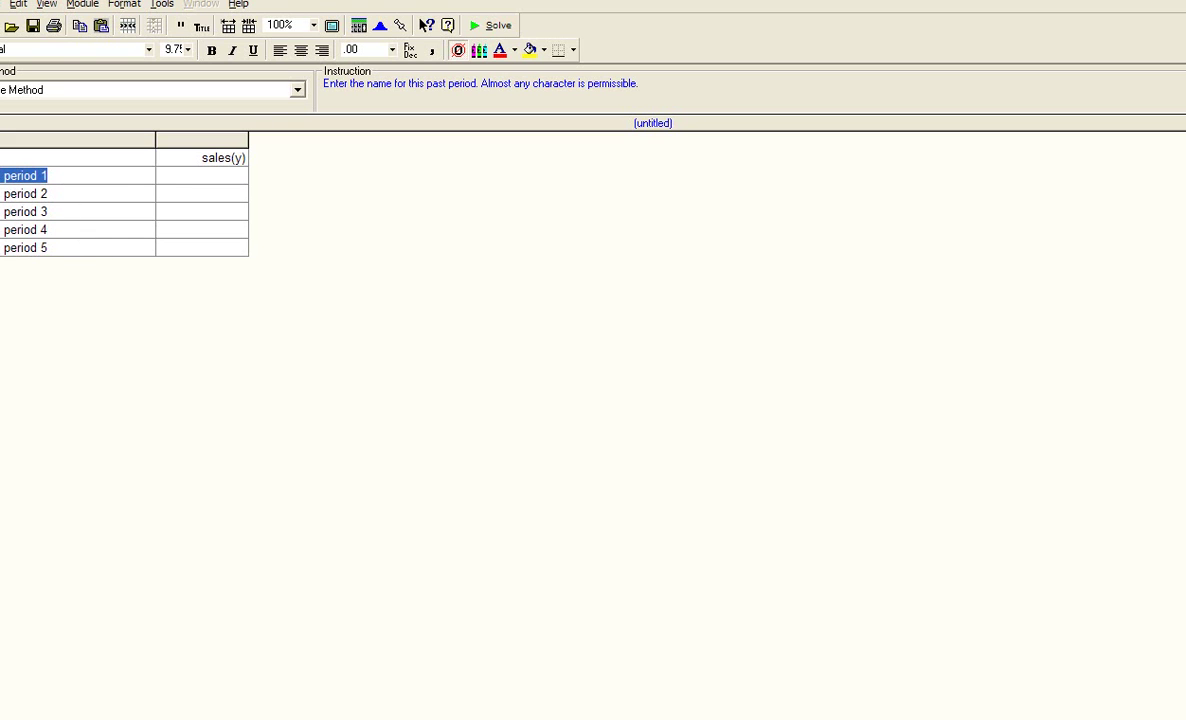
{"action": "left_click", "coordinate": [124, 194]}
{"action": "left_click", "coordinate": [220, 175]}
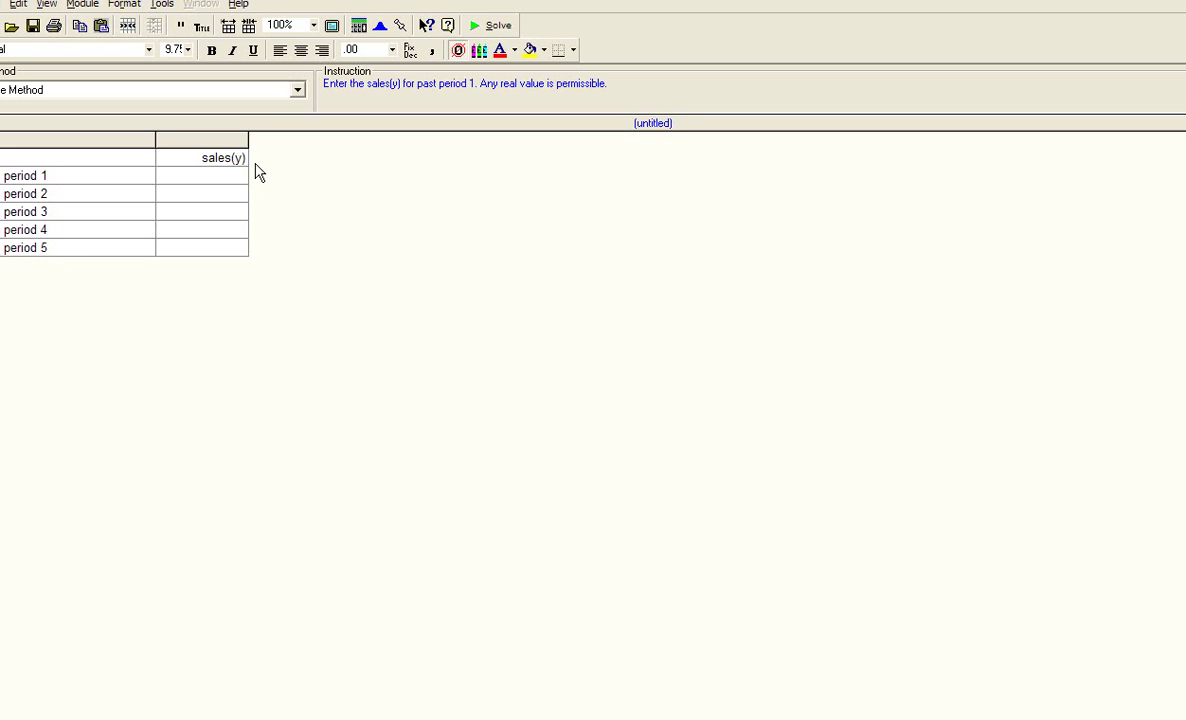
{"action": "key", "text": "Up"}
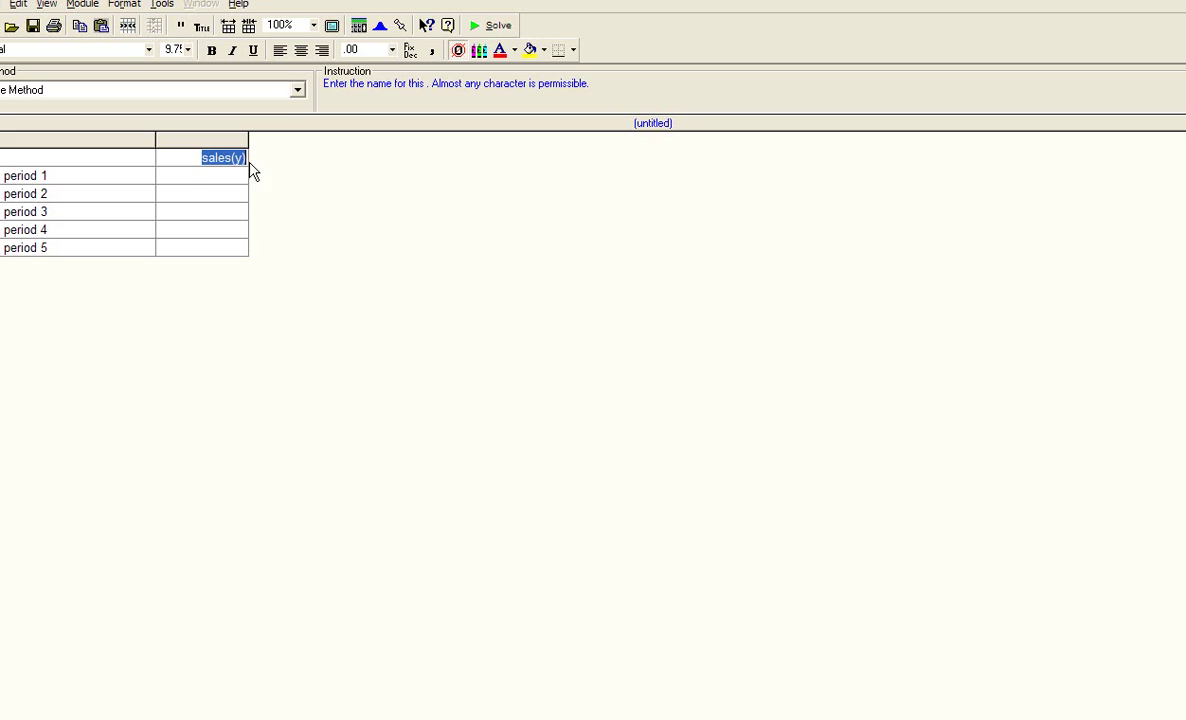
- Enter sales of 5, 9, 4, 6 and 7 for periods 1 to 5
{"action": "left_click", "coordinate": [233, 176]}
{"action": "type", "text": "5"}
{"action": "key", "text": "Return"}
{"action": "type", "text": "9"}
{"action": "key", "text": "Return"}
{"action": "type", "text": "4"}
{"action": "key", "text": "Return"}
{"action": "type", "text": "6"}
{"action": "key", "text": "Return"}
{"action": "type", "text": "7"}
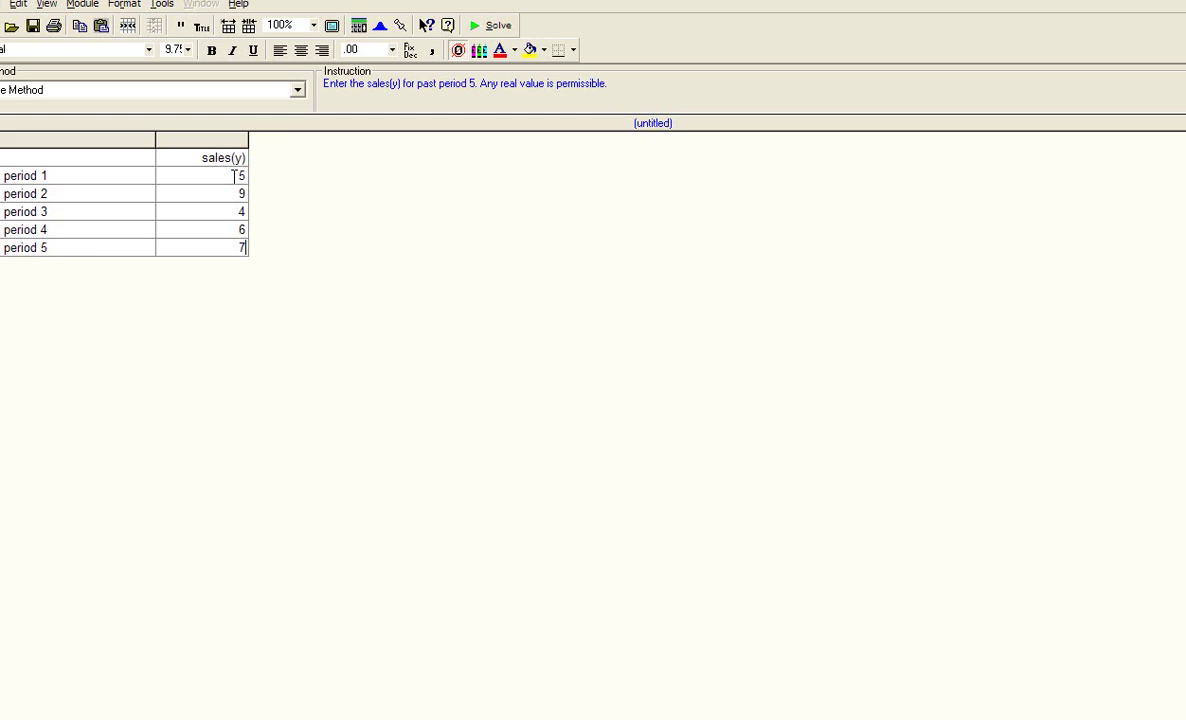
- Choose Weighted Moving Averages with weights 5 and 2 for the two most recent periods
{"action": "left_click", "coordinate": [296, 92]}
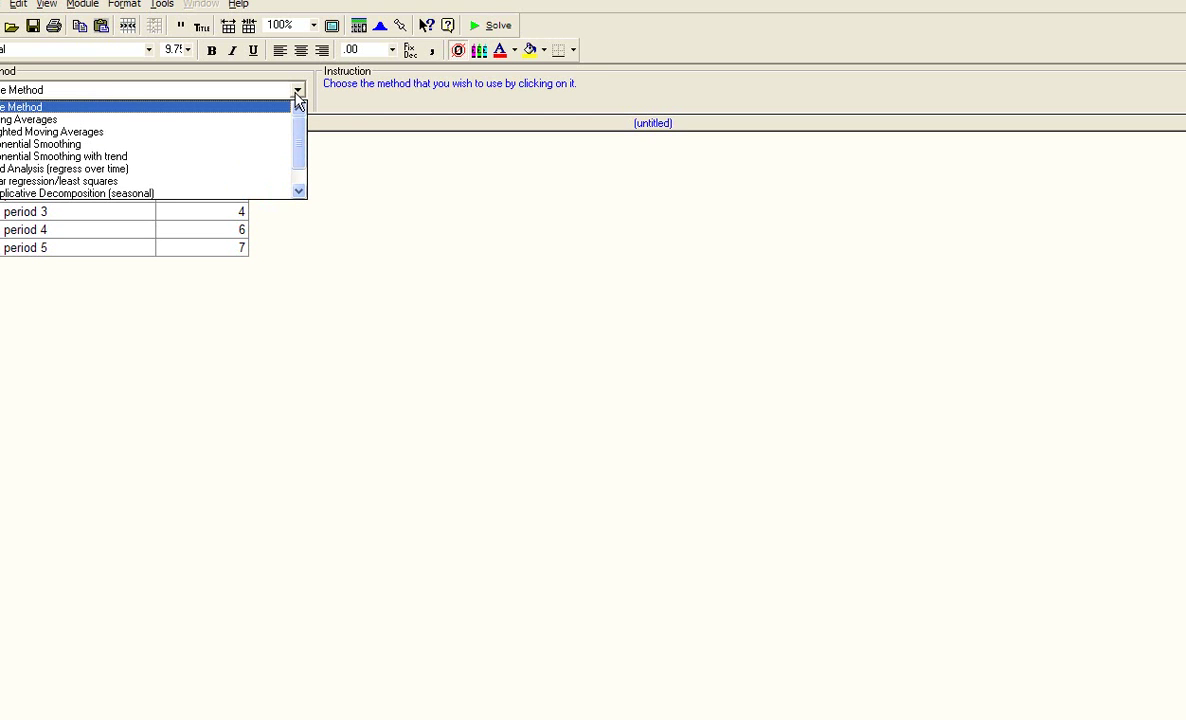
{"action": "left_click", "coordinate": [57, 133]}
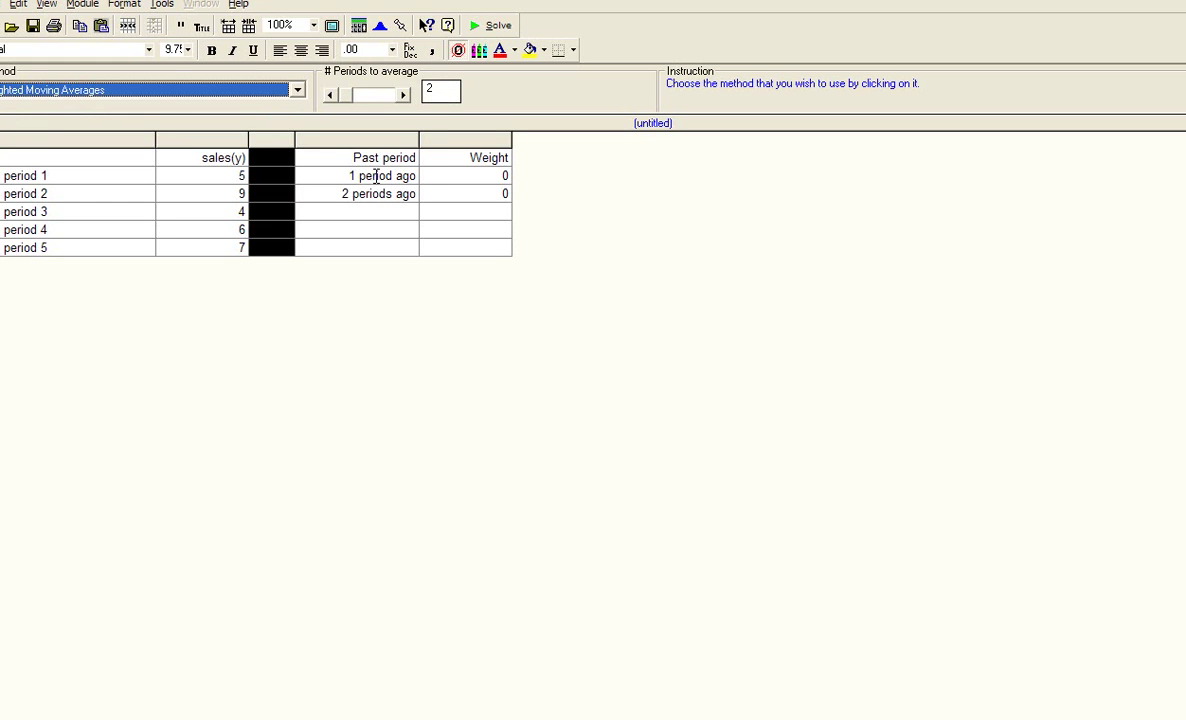
{"action": "left_click", "coordinate": [468, 176]}
{"action": "left_click", "coordinate": [476, 177]}
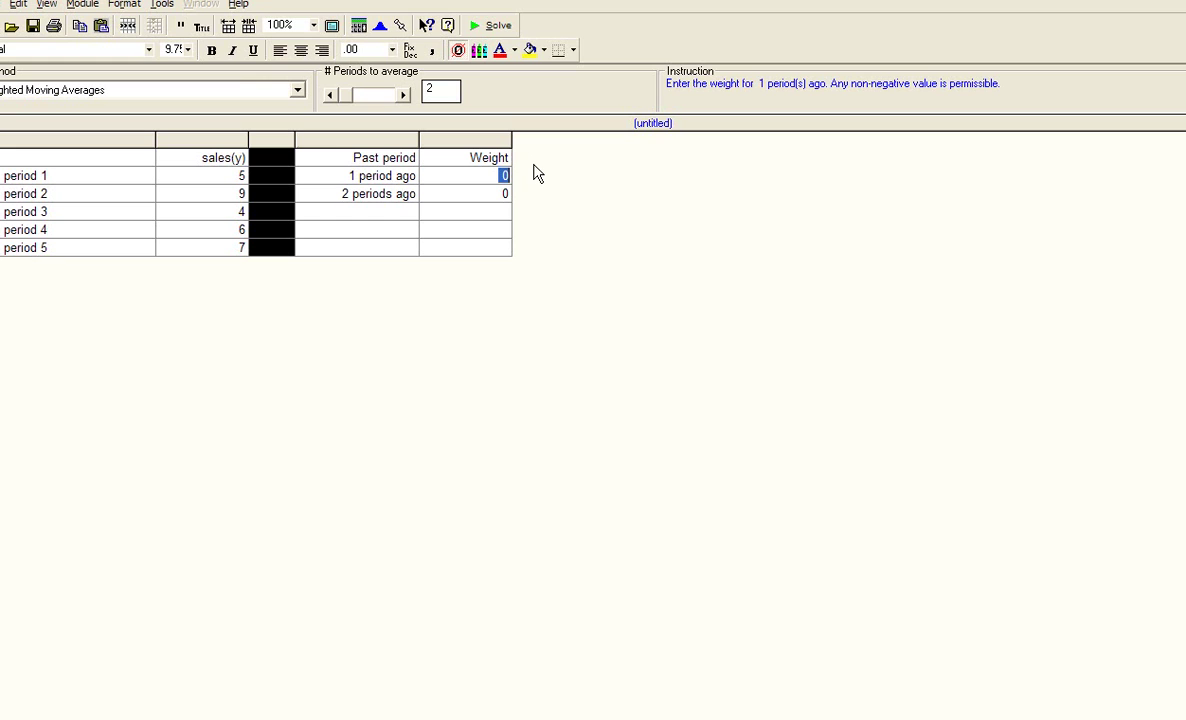
{"action": "type", "text": "5"}
{"action": "key", "text": "Return"}
{"action": "type", "text": "2"}
- Average over 3 periods with weights 5, 2, 1 and solve, giving MAD .88 and forecast 6.38
{"action": "left_click", "coordinate": [405, 95]}
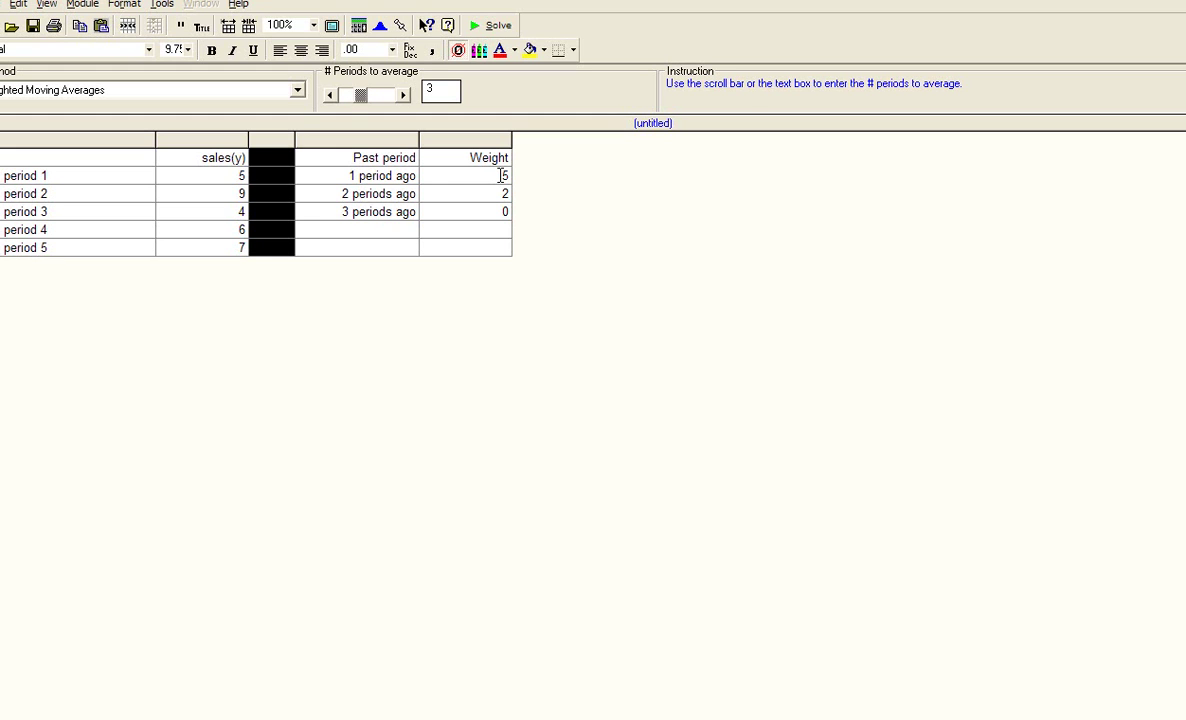
{"action": "left_click", "coordinate": [489, 205]}
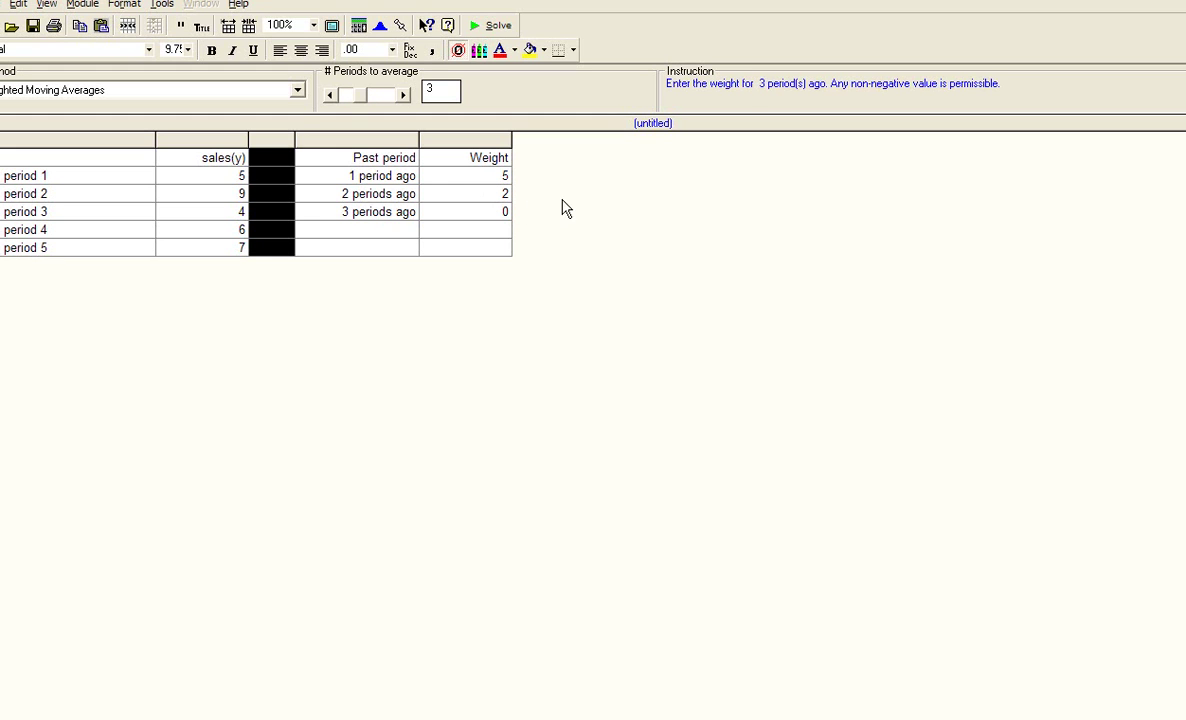
{"action": "type", "text": "1"}
{"action": "left_click", "coordinate": [488, 28]}
- Open the Window menu listing the available result windows
{"action": "key", "text": "alt+w"}
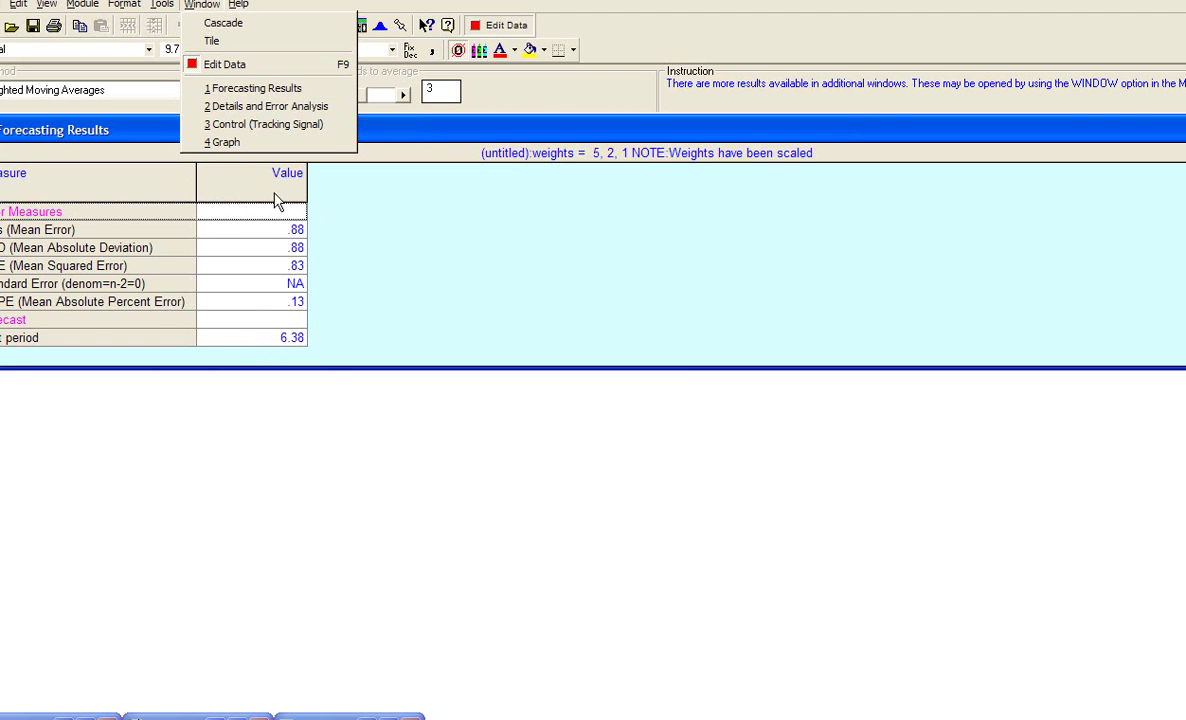
- Show Details and Error Analysis maximized, with period 4–5 forecasts 5.38 and 5.88 and bias .88
{"action": "left_click", "coordinate": [289, 106]}
{"action": "double_click", "coordinate": [368, 240]}
{"action": "left_click_drag", "start_coordinate": [297, 122], "coordinate": [292, 137]}
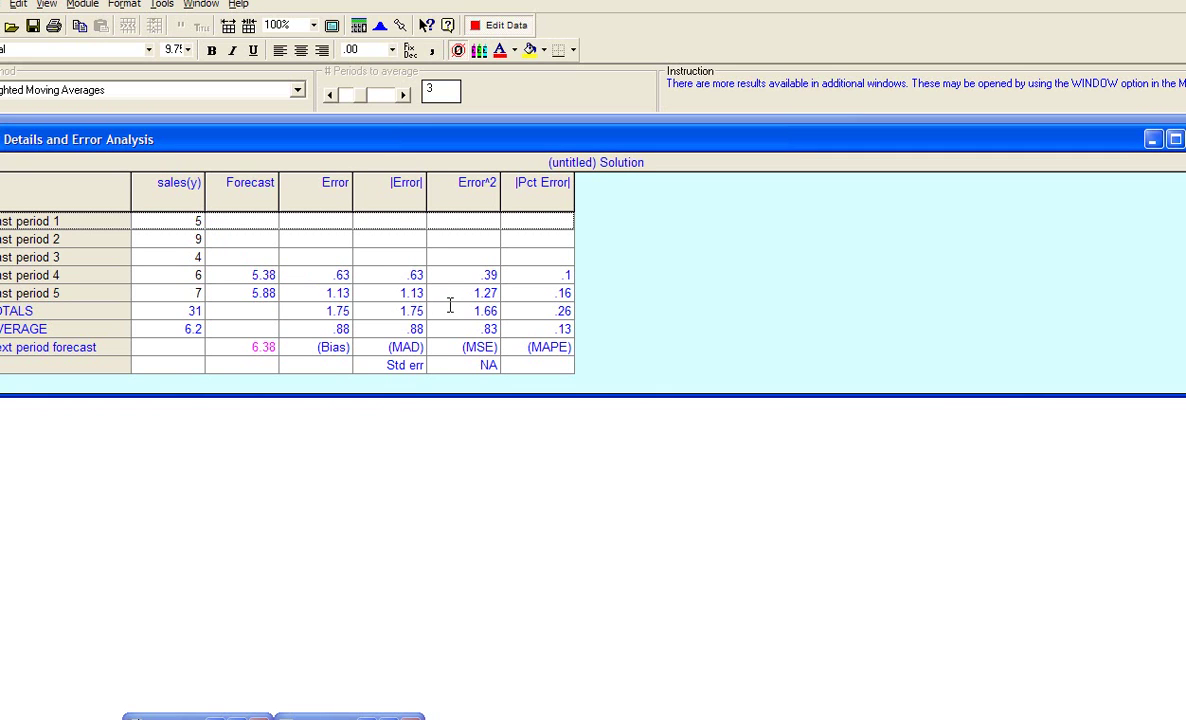
{"action": "left_click", "coordinate": [328, 329]}
{"action": "left_click", "coordinate": [326, 328]}
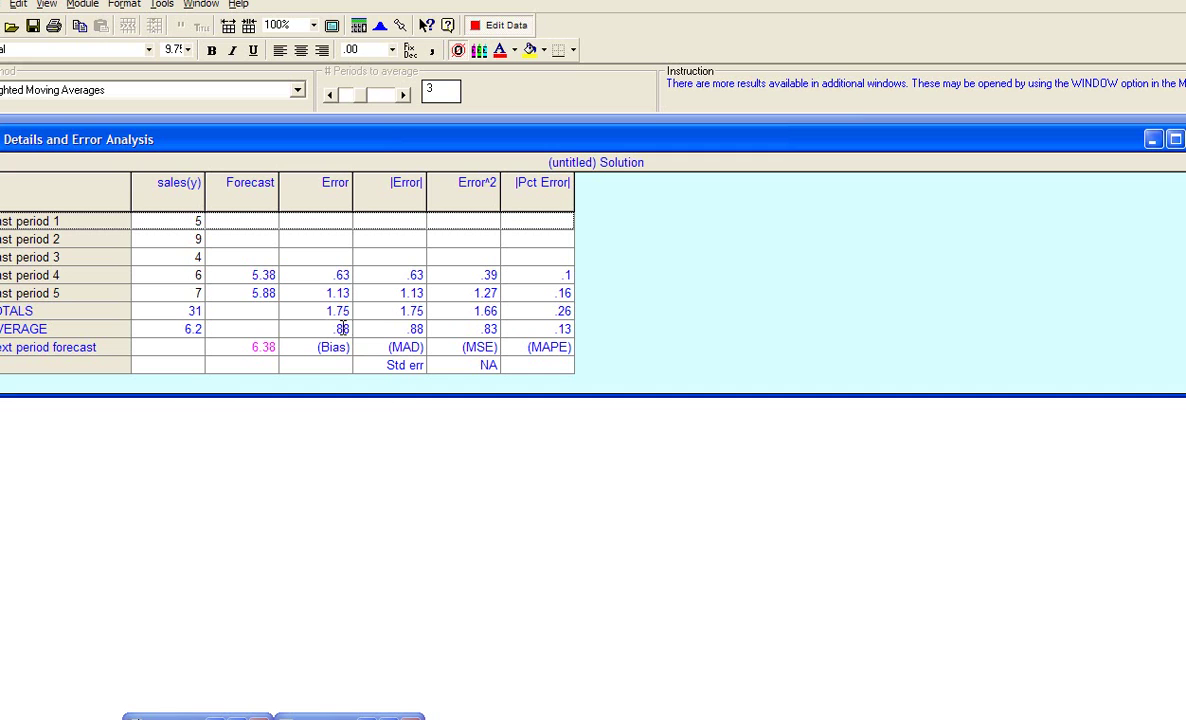